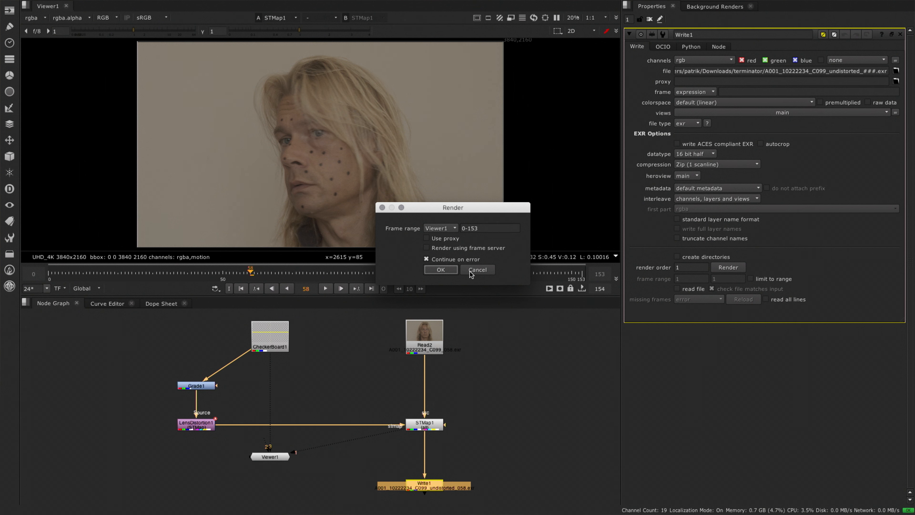
# Dismiss the render settings for the undistorted EXR sequence without rendering
pyautogui.click(477, 271)
pyautogui.click(511, 380)
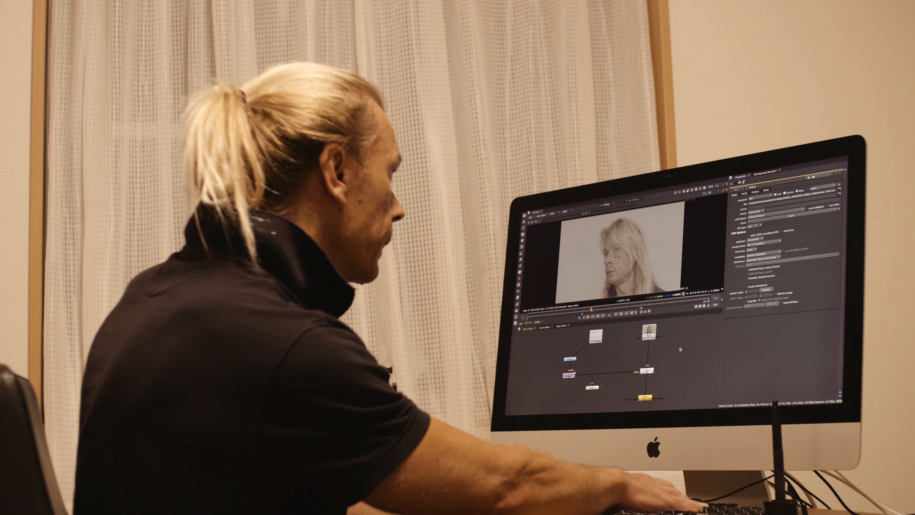
# Switch to the browser and look through the SynthEyes product page
pyautogui.hotkey('ctrl', 'Right')
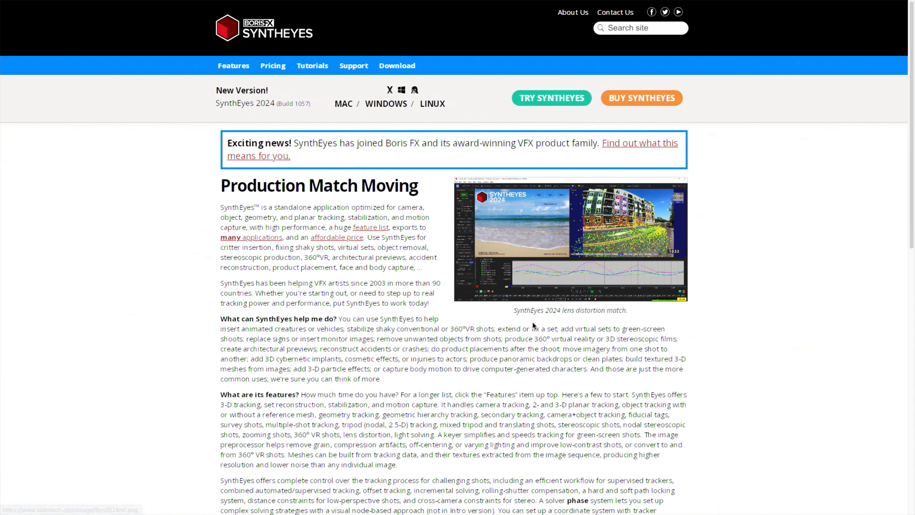
pyautogui.scroll(-15, 531, 321)
pyautogui.scroll(15, 528, 314)
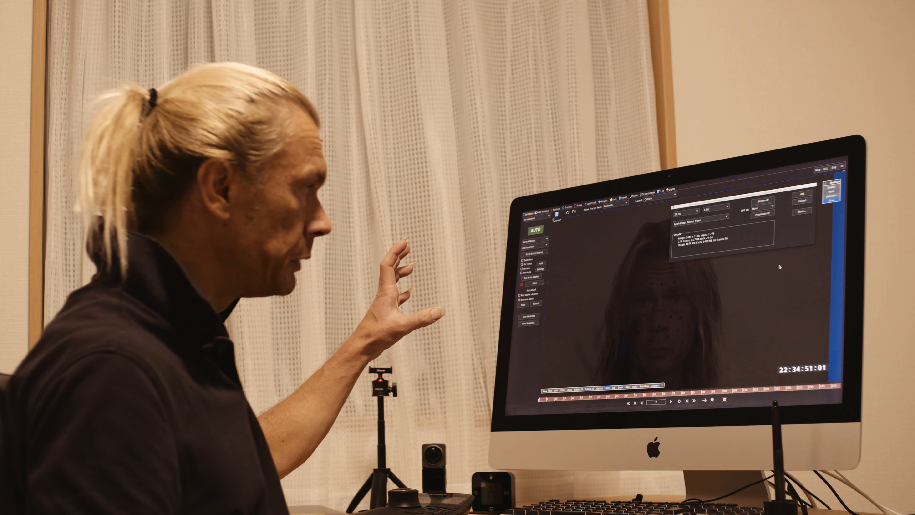
# Switch to SynthEyes and accept the undistorted image sequence's shot settings at 24 fps and 8 bit
pyautogui.hotkey('ctrl', 'Left')
pyautogui.hotkey('ctrl', 'Left')
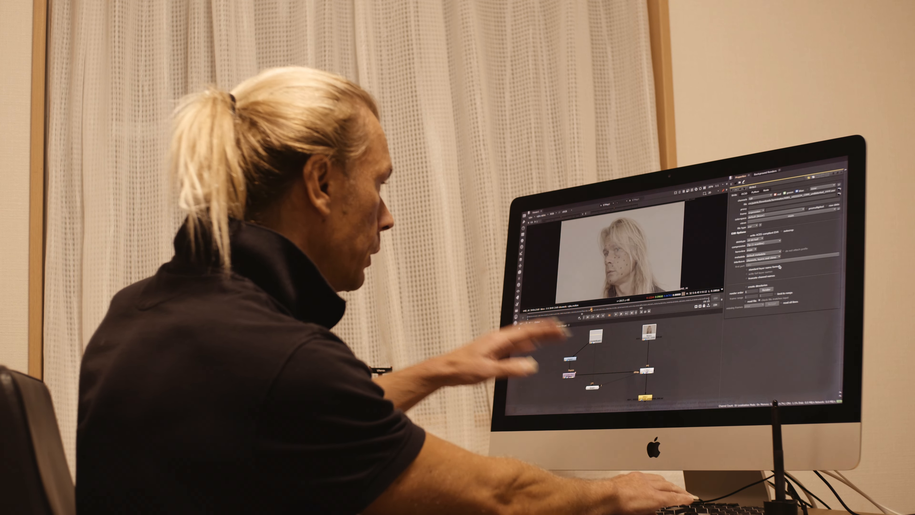
pyautogui.hotkey('ctrl', 'Right')
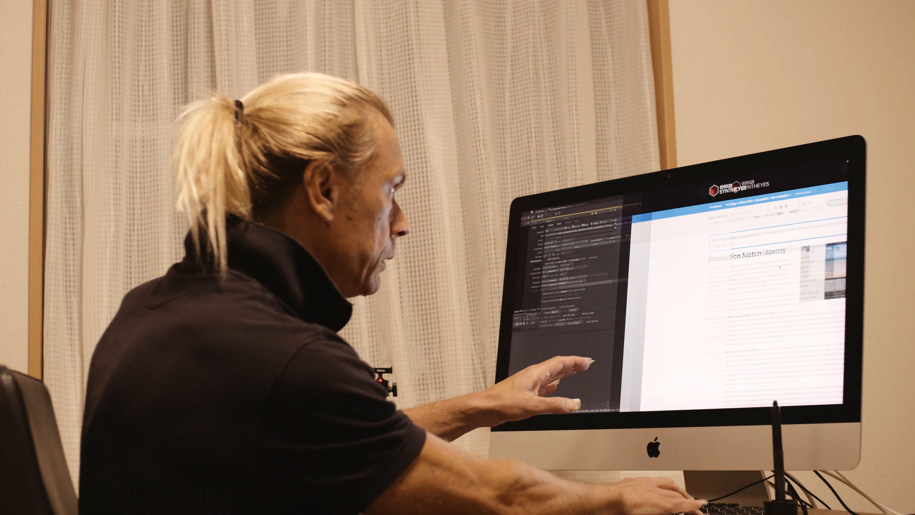
pyautogui.hotkey('ctrl', 'Right')
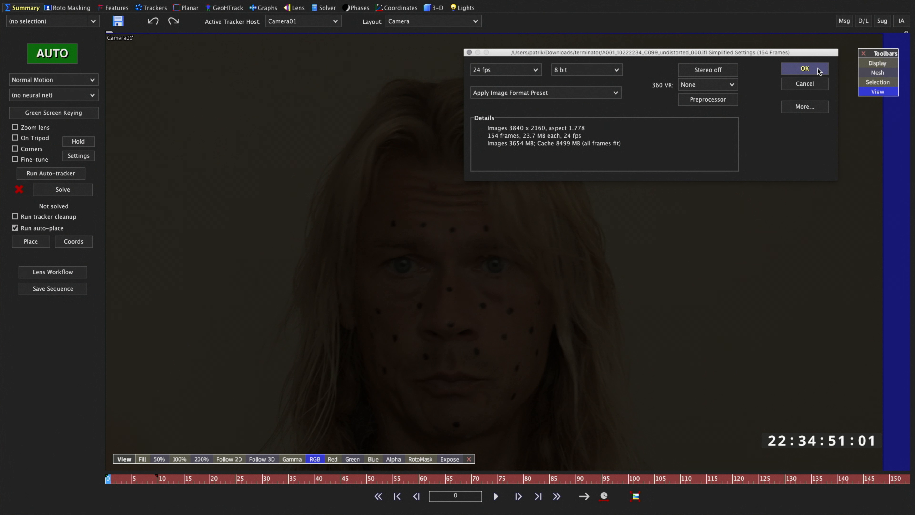
pyautogui.click(805, 69)
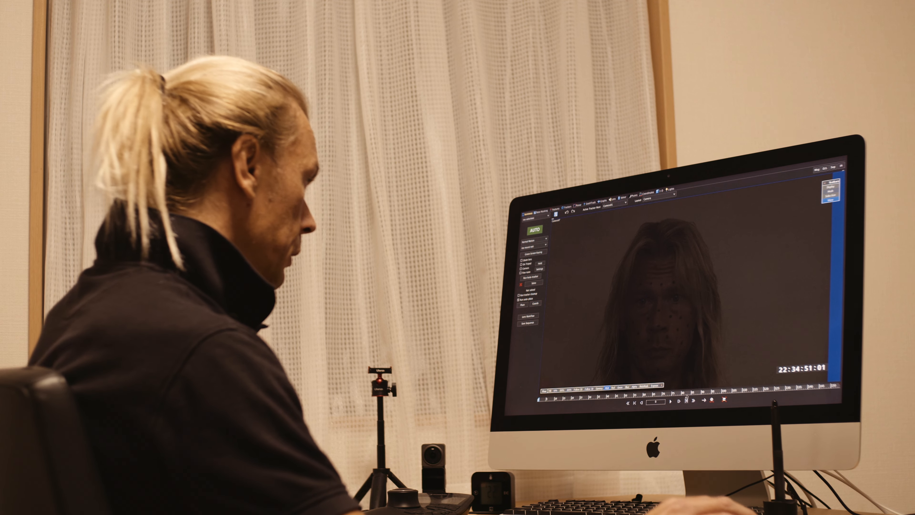
# Play through the shot, go to frame 57 and open the image preprocessor
pyautogui.click(671, 401)
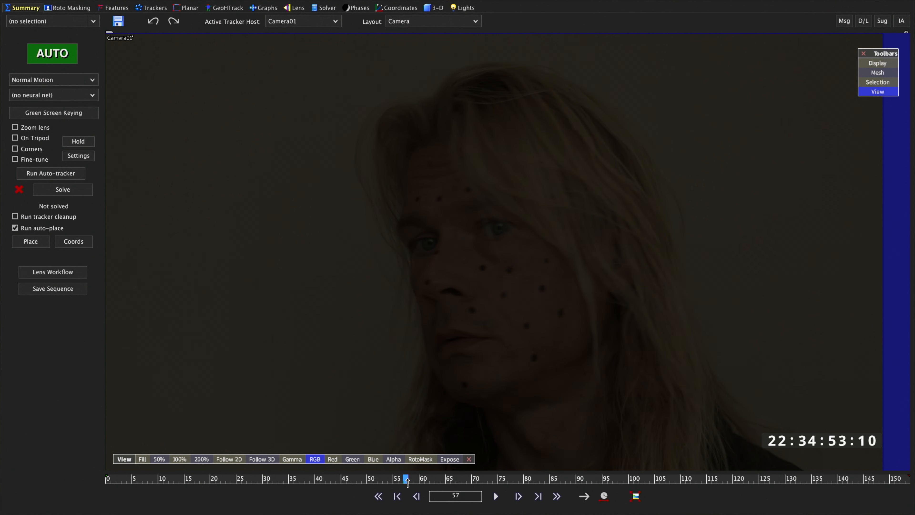
pyautogui.moveTo(391, 480)
pyautogui.mouseDown()
pyautogui.moveTo(228, 477)
pyautogui.moveTo(406, 475)
pyautogui.mouseUp()
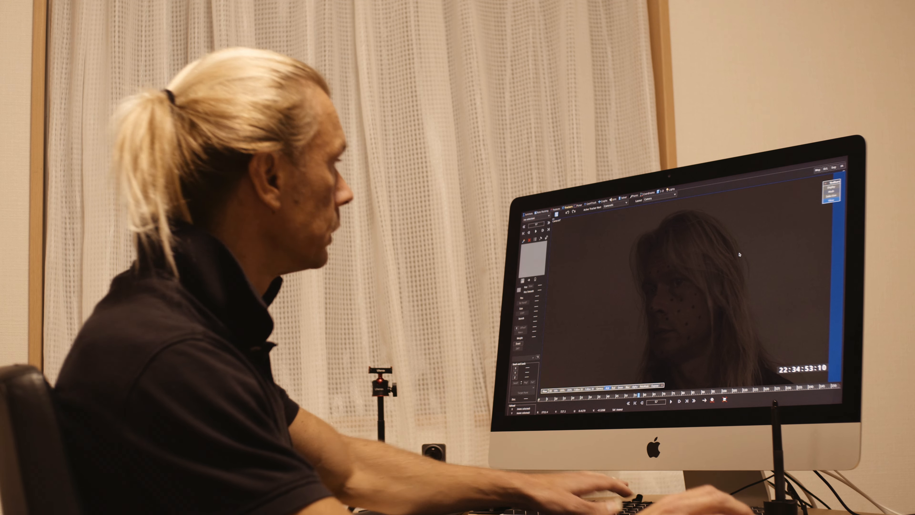
pyautogui.hotkey('shift', 'p')
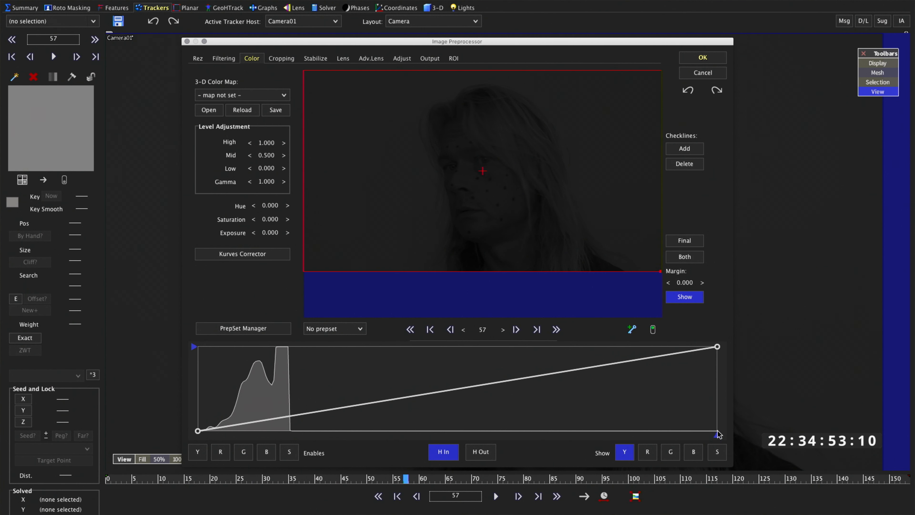
# Try brightening the footage by bringing the white point of the luma curve in to about 0.186
pyautogui.moveTo(663, 437); pyautogui.dragTo(659, 436)
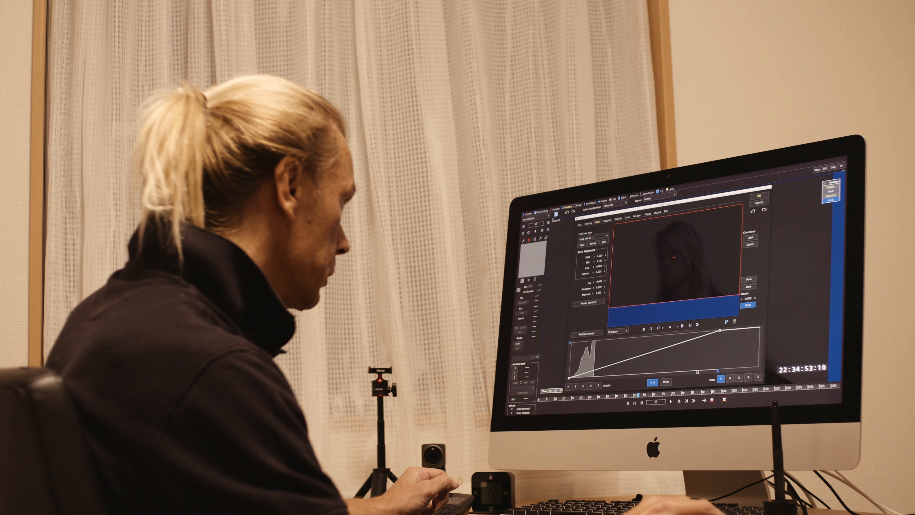
pyautogui.moveTo(708, 369); pyautogui.dragTo(749, 370)
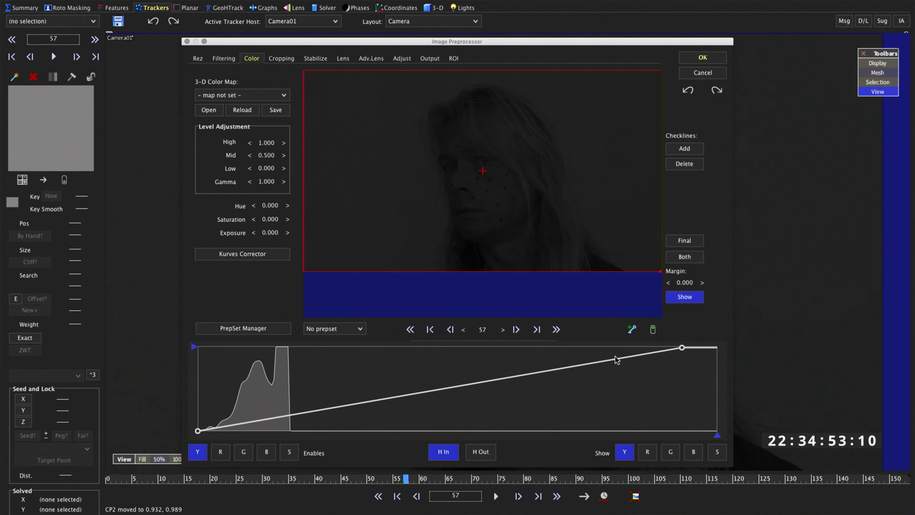
pyautogui.moveTo(616, 360); pyautogui.dragTo(300, 349)
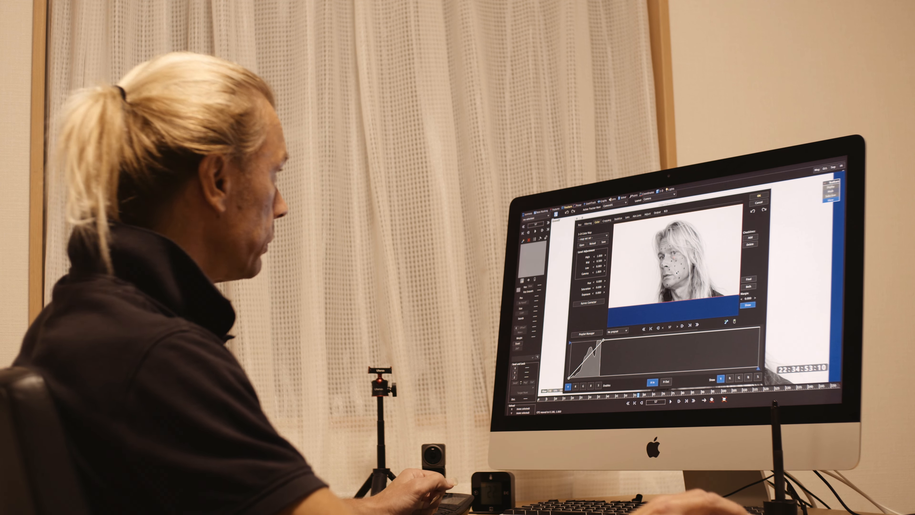
# Try a Hi-Pass of 10, set it back to 0 and return the luma curve's white point to 1.000
pyautogui.click(589, 224)
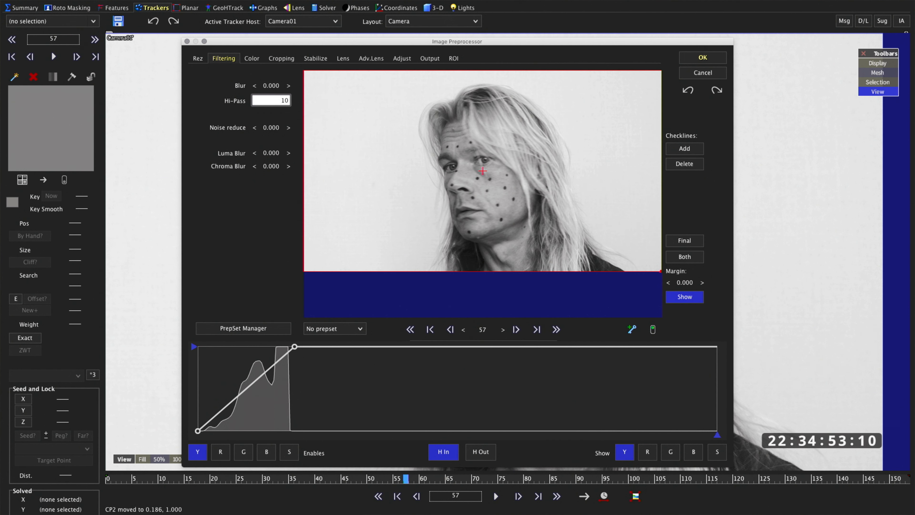
pyautogui.press('Return')
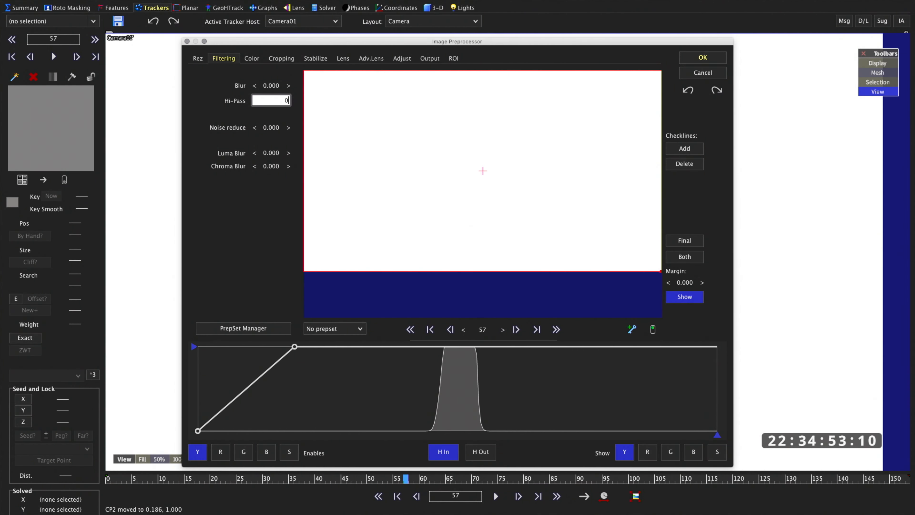
pyautogui.press('Return')
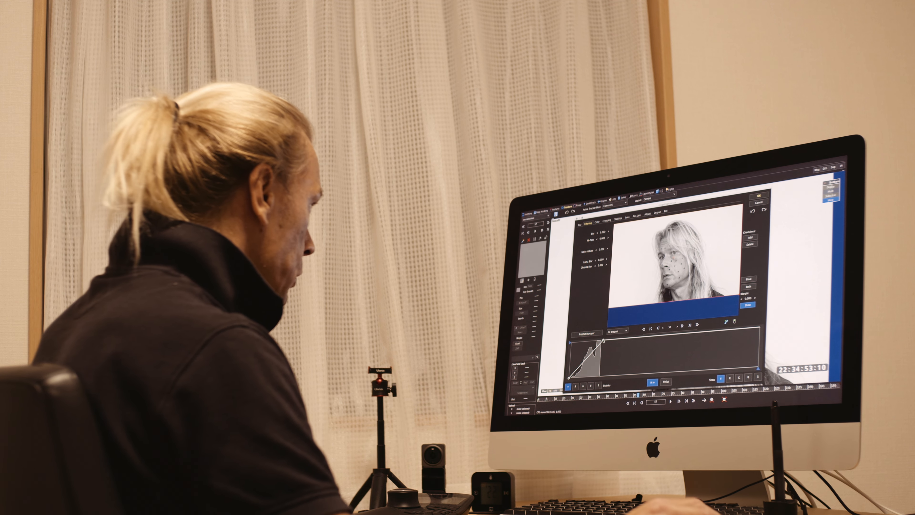
pyautogui.moveTo(633, 344); pyautogui.dragTo(760, 327)
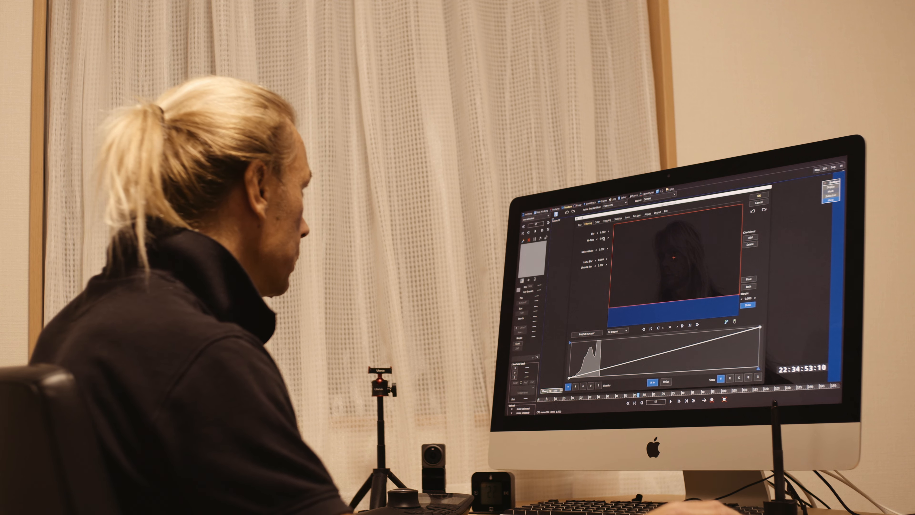
# Set Hi-Pass to 10 and steepen the luma curve by moving both ends inward, with the white point at about 0.502
pyautogui.click(281, 103)
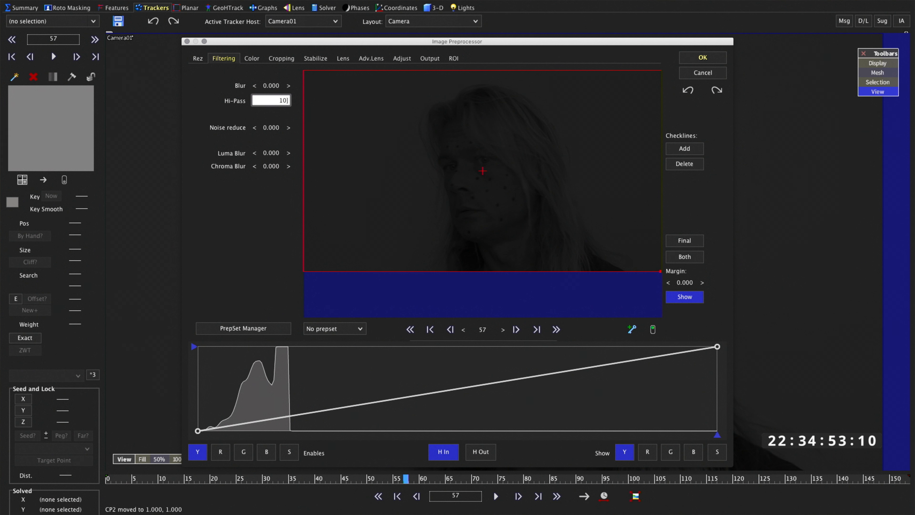
pyautogui.press('Return')
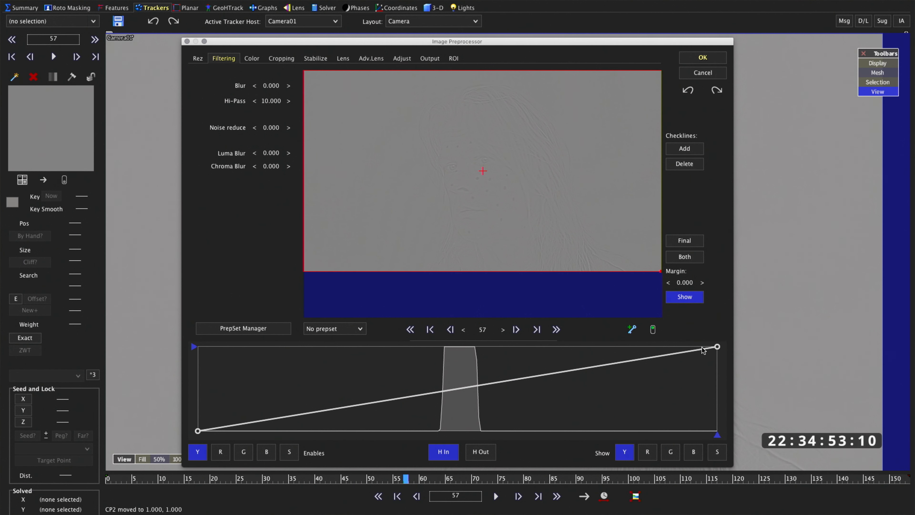
pyautogui.moveTo(634, 352); pyautogui.dragTo(468, 350)
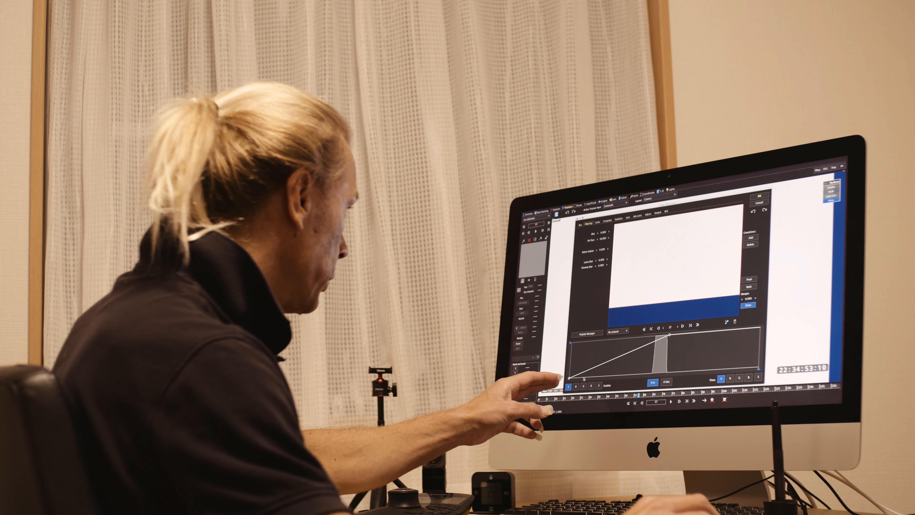
pyautogui.moveTo(608, 378); pyautogui.dragTo(649, 374)
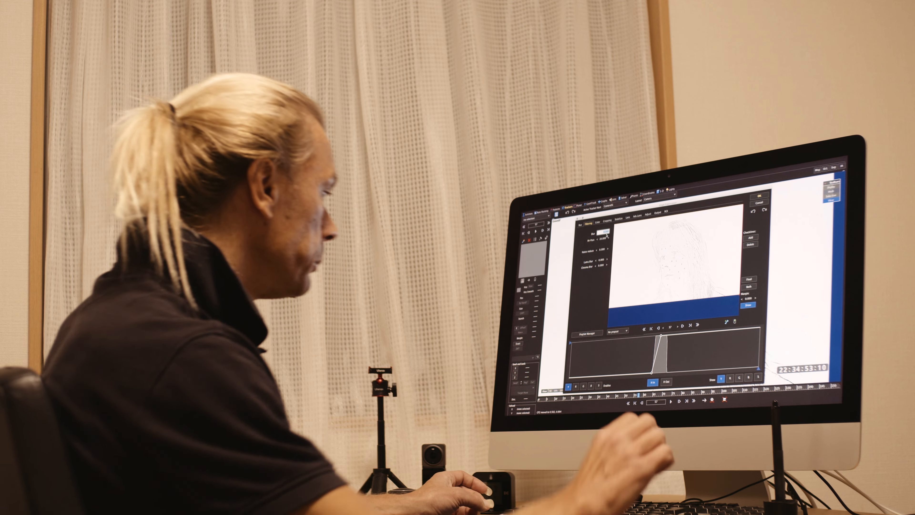
# Set Blur and Noise reduce to 5 and apply the image preprocessing
pyautogui.click(602, 232)
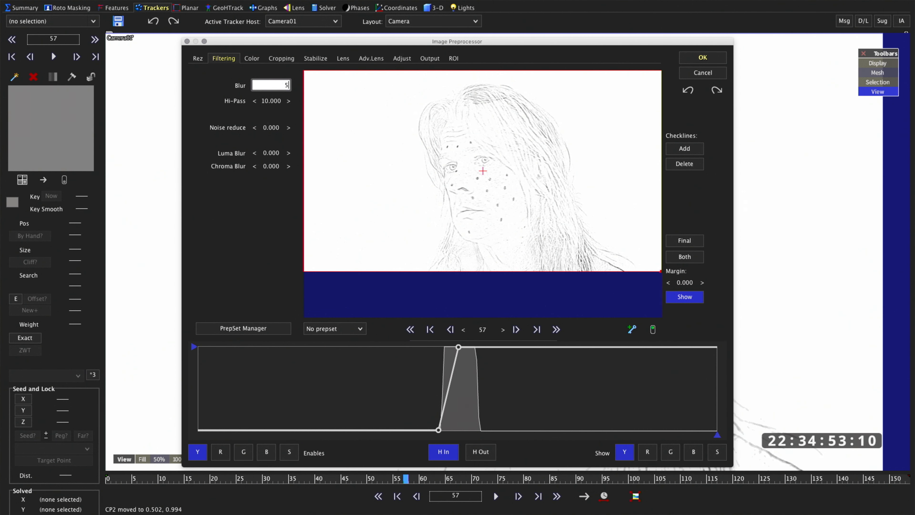
pyautogui.write('5')
pyautogui.press('Return')
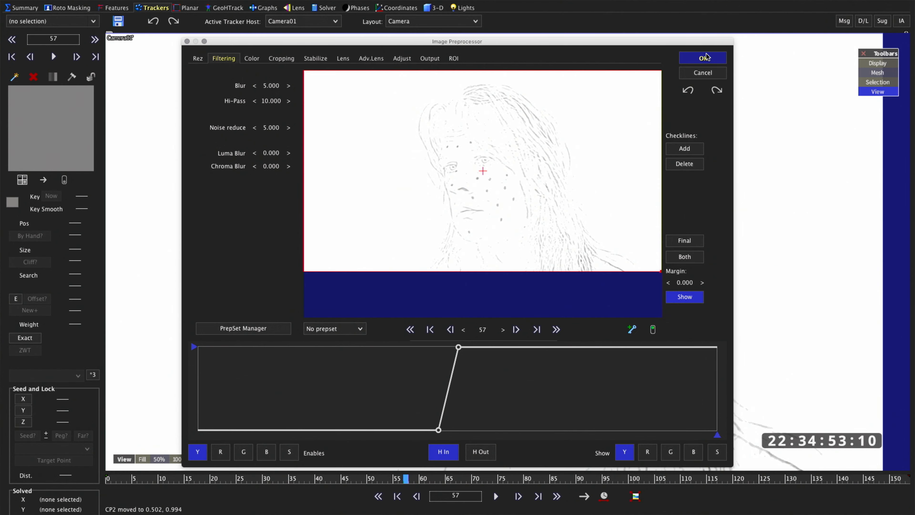
pyautogui.click(704, 57)
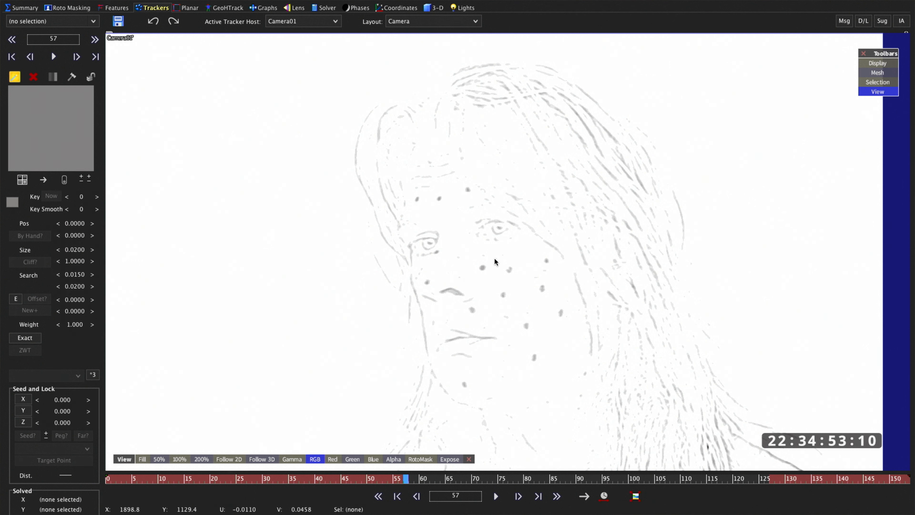
# Place a tracker on the cheek dot beside the nose at frame 57 and make it a dark-spot tracker
pyautogui.click(482, 269)
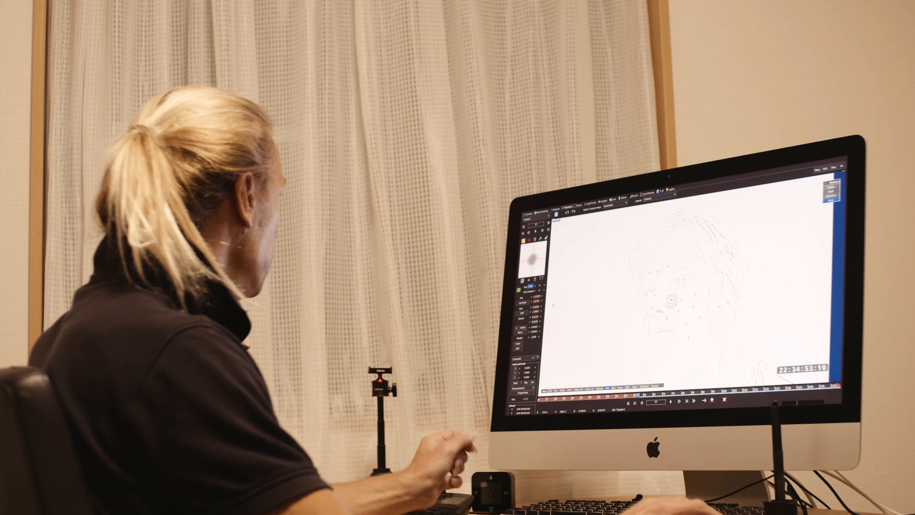
pyautogui.click(23, 180)
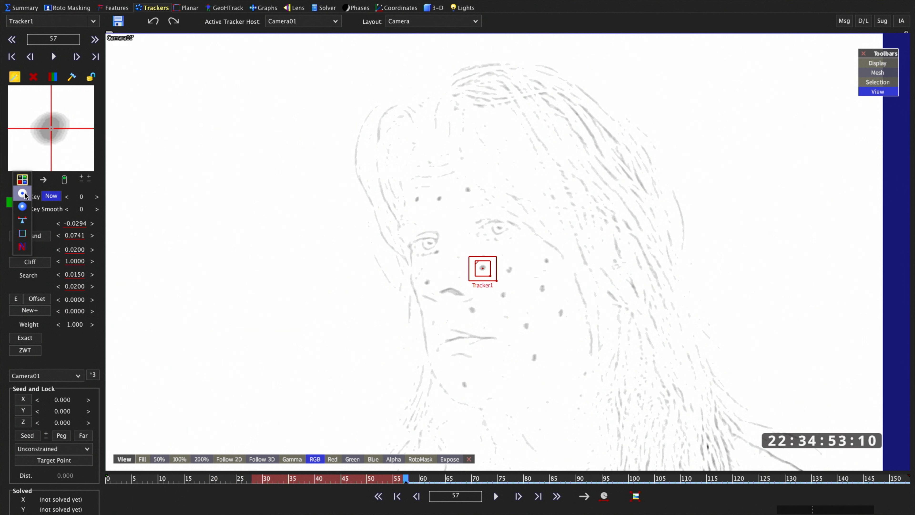
pyautogui.click(23, 193)
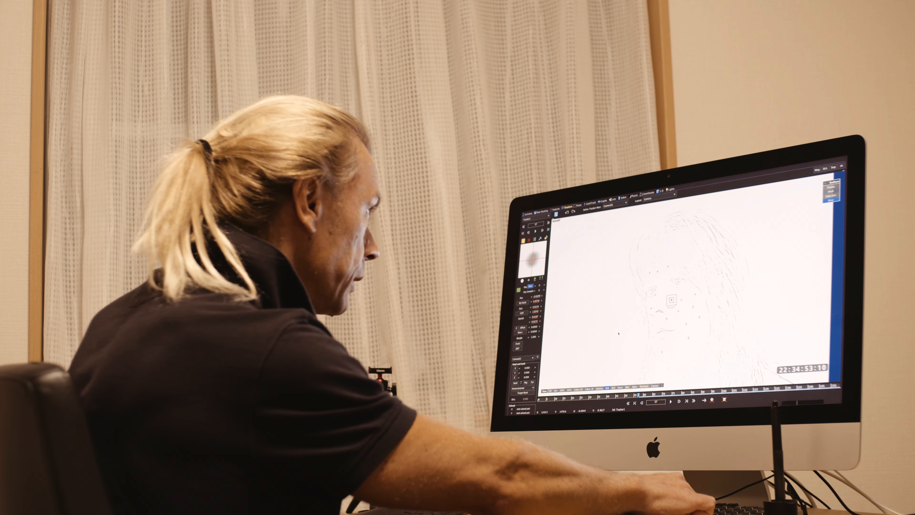
# Track the cheek dot forward to frame 153 and lock the tracker
pyautogui.press('Right')
pyautogui.press('Right')
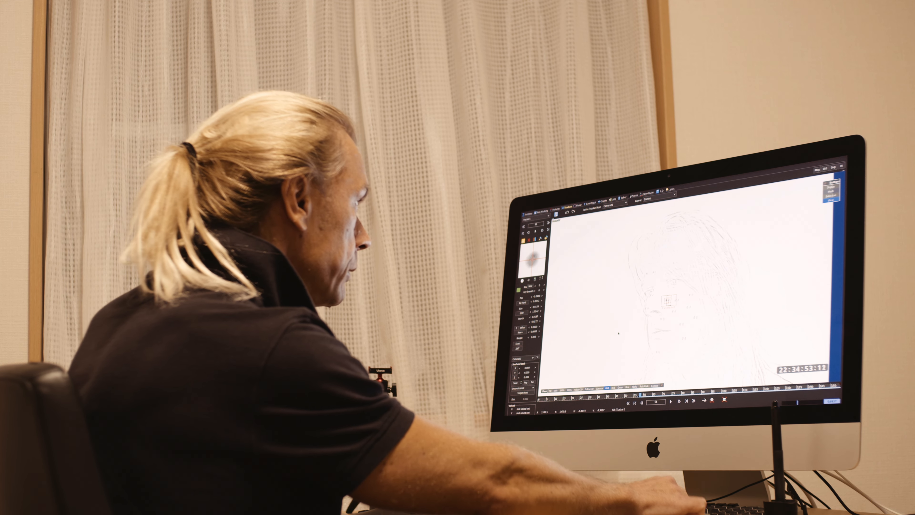
pyautogui.press('Right')
pyautogui.press('Right')
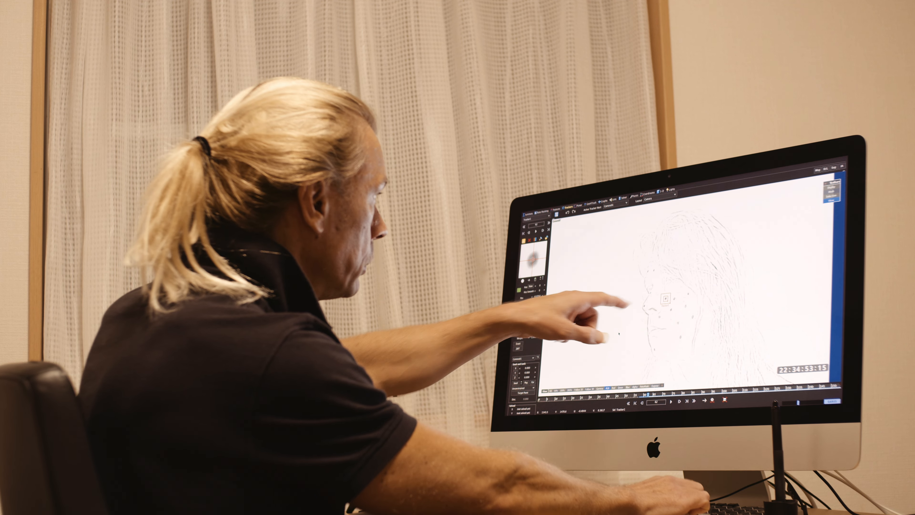
pyautogui.press('Right')
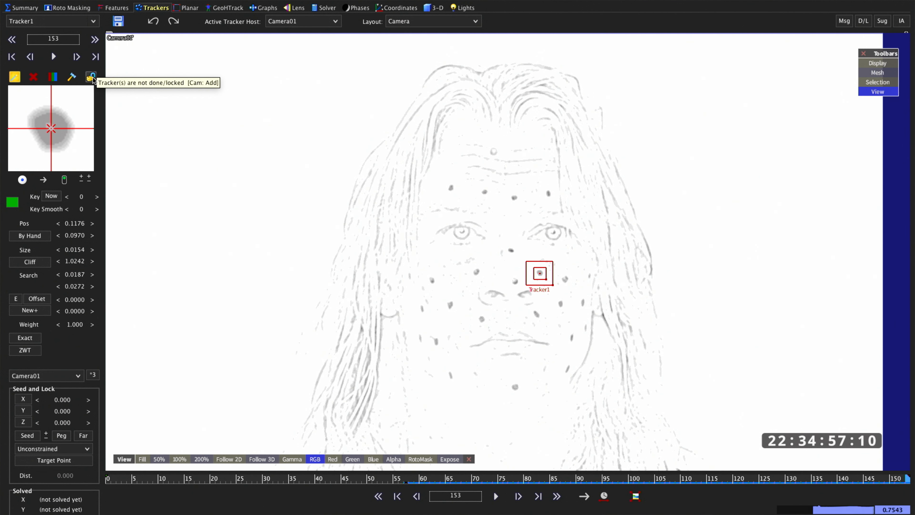
pyautogui.click(91, 77)
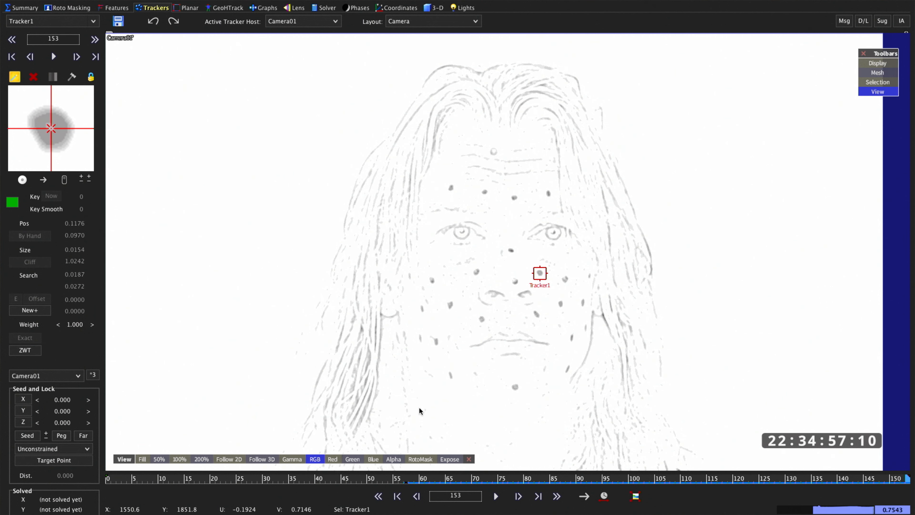
# Step back through the tracked frames to frame 57 to check the cheek tracker, and unlock it
pyautogui.press('s')
pyautogui.press('s')
pyautogui.press('s')
pyautogui.press('s')
pyautogui.press('s')
pyautogui.press('s')
pyautogui.press('s')
pyautogui.press('s')
pyautogui.press('s')
pyautogui.press('s')
pyautogui.press('s')
pyautogui.press('s')
pyautogui.press('s')
pyautogui.press('s')
pyautogui.press('s')
pyautogui.press('s')
pyautogui.press('s')
pyautogui.press('s')
pyautogui.press('s')
pyautogui.press('s')
pyautogui.press('s')
pyautogui.press('s')
pyautogui.press('s')
pyautogui.press('s')
pyautogui.press('s')
pyautogui.press('s')
pyautogui.press('s')
pyautogui.press('s')
pyautogui.press('s')
pyautogui.press('s')
pyautogui.press('s')
pyautogui.press('s')
pyautogui.press('s')
pyautogui.press('s')
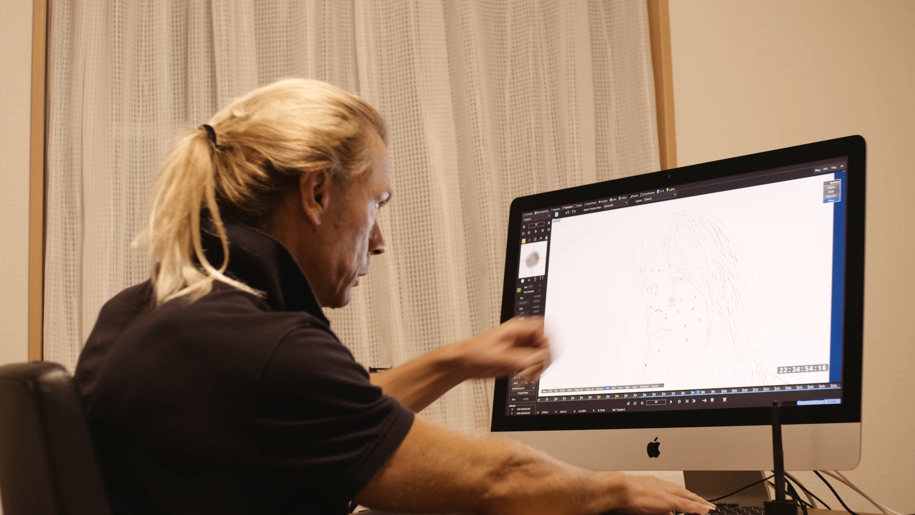
pyautogui.press('s')
pyautogui.press('s')
pyautogui.press('s')
pyautogui.press('s')
pyautogui.press('s')
pyautogui.press('s')
pyautogui.press('s')
pyautogui.press('s')
pyautogui.press('s')
pyautogui.press('s')
pyautogui.press('s')
pyautogui.press('s')
pyautogui.press('s')
pyautogui.press('s')
pyautogui.press('s')
pyautogui.press('s')
pyautogui.press('s')
pyautogui.press('s')
pyautogui.press('s')
pyautogui.press('s')
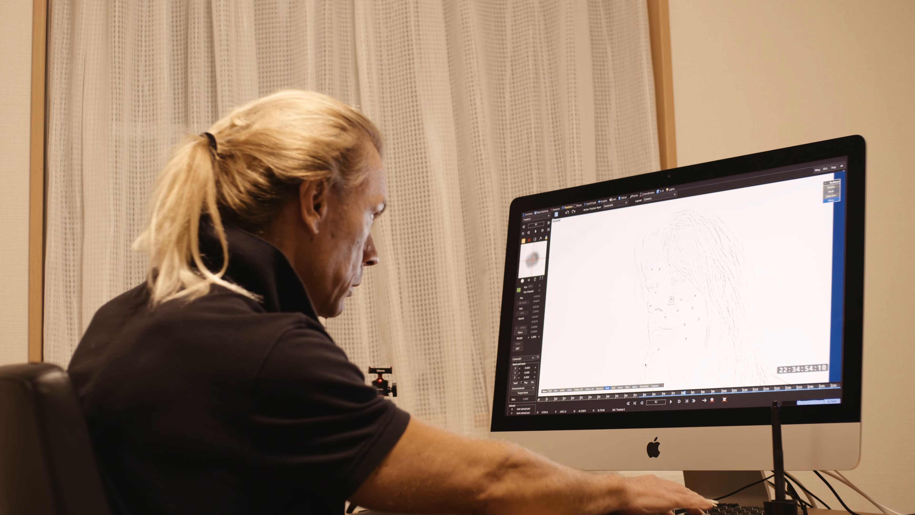
pyautogui.press('s')
pyautogui.press('s')
pyautogui.press('s')
pyautogui.press('s')
pyautogui.press('s')
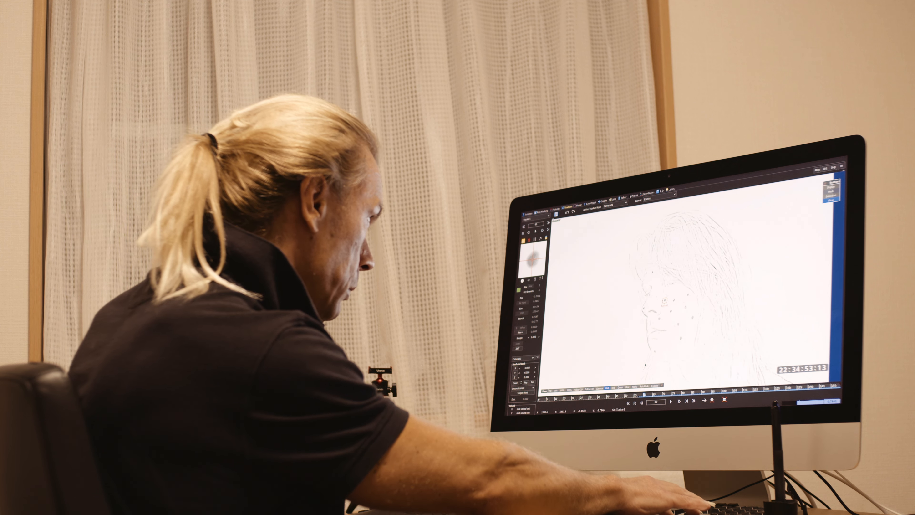
pyautogui.press('s')
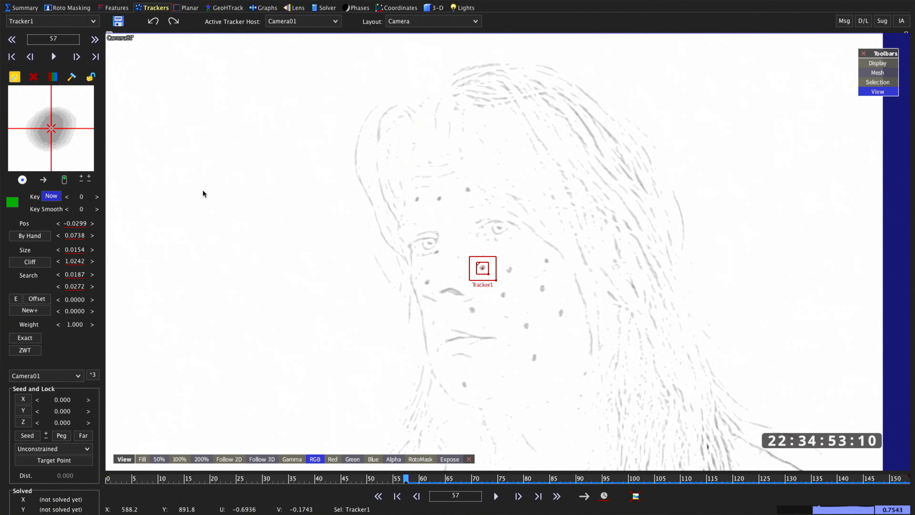
# Lock the tracker beside the nose and place a new tracker centred on the outer cheek dot at frame 57
pyautogui.click(91, 77)
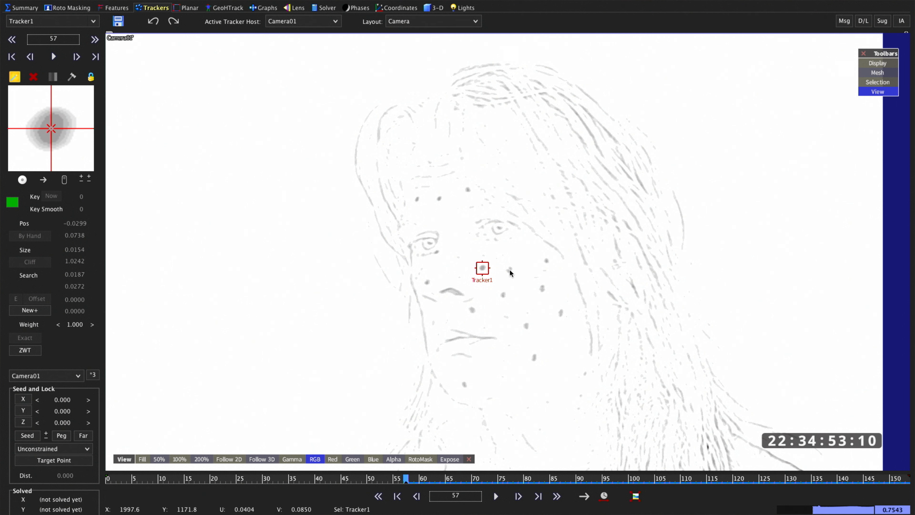
pyautogui.click(547, 260)
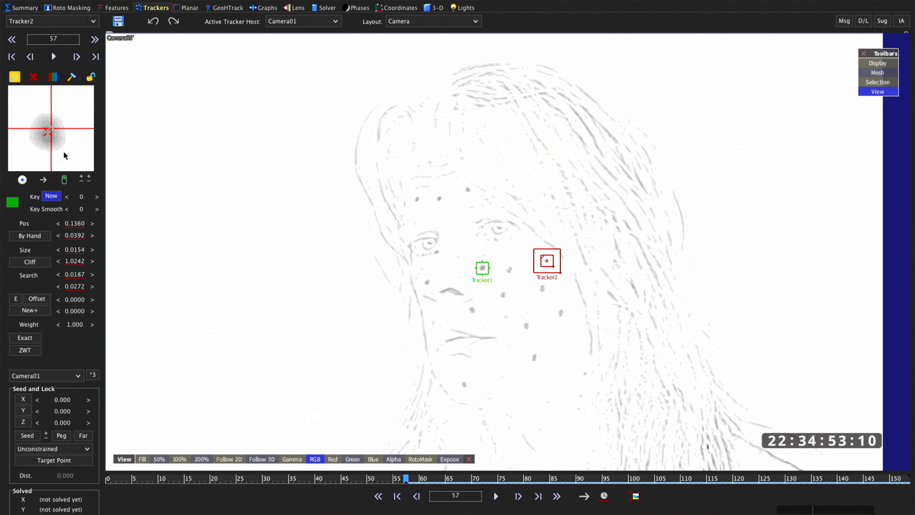
pyautogui.moveTo(47, 132); pyautogui.dragTo(51, 128)
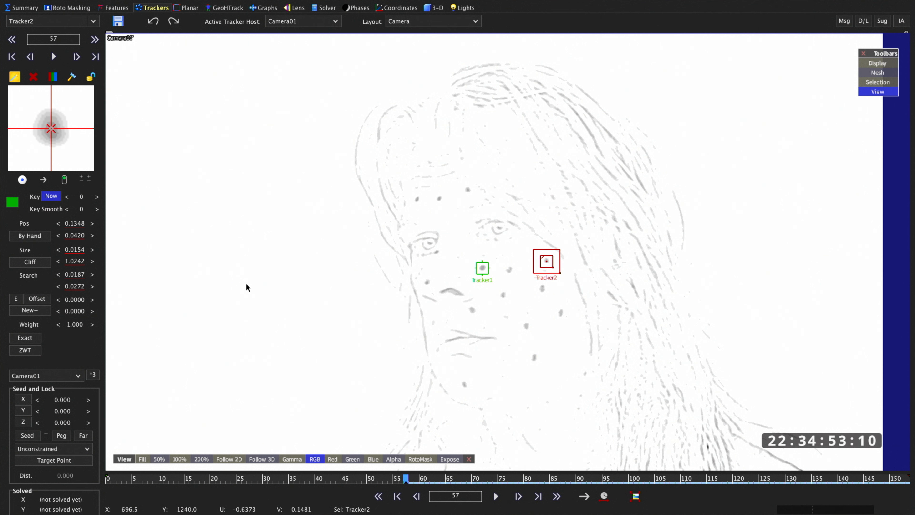
# Track the outer cheek dot forward to frame 153 and lock its tracker
pyautogui.press('d')
pyautogui.press('d')
pyautogui.press('d')
pyautogui.press('d')
pyautogui.press('d')
pyautogui.press('d')
pyautogui.press('d')
pyautogui.press('d')
pyautogui.press('d')
pyautogui.press('d')
pyautogui.press('d')
pyautogui.press('d')
pyautogui.press('d')
pyautogui.press('d')
pyautogui.press('d')
pyautogui.press('d')
pyautogui.press('d')
pyautogui.press('d')
pyautogui.press('d')
pyautogui.press('d')
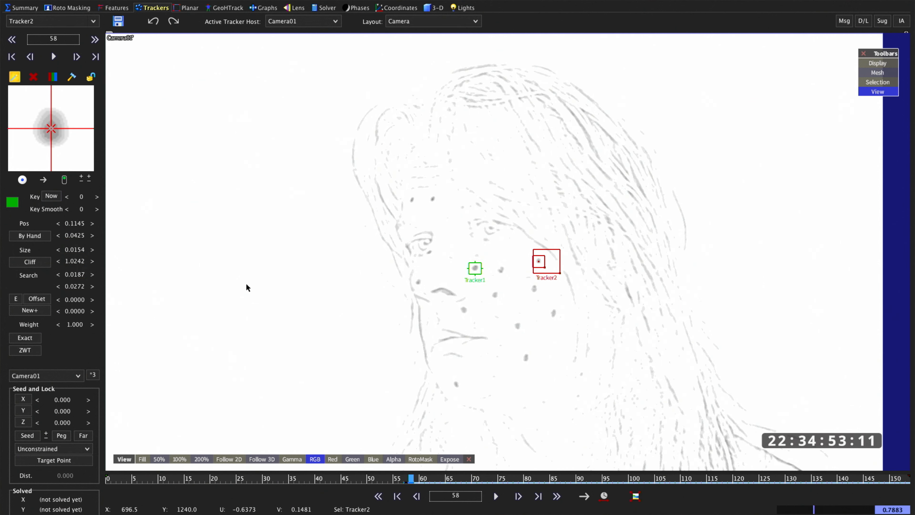
pyautogui.press('d')
pyautogui.press('d')
pyautogui.press('d')
pyautogui.press('d')
pyautogui.press('d')
pyautogui.press('d')
pyautogui.press('d')
pyautogui.press('d')
pyautogui.press('d')
pyautogui.press('d')
pyautogui.press('d')
pyautogui.press('d')
pyautogui.press('d')
pyautogui.press('d')
pyautogui.press('d')
pyautogui.press('d')
pyautogui.press('d')
pyautogui.press('d')
pyautogui.press('d')
pyautogui.press('d')
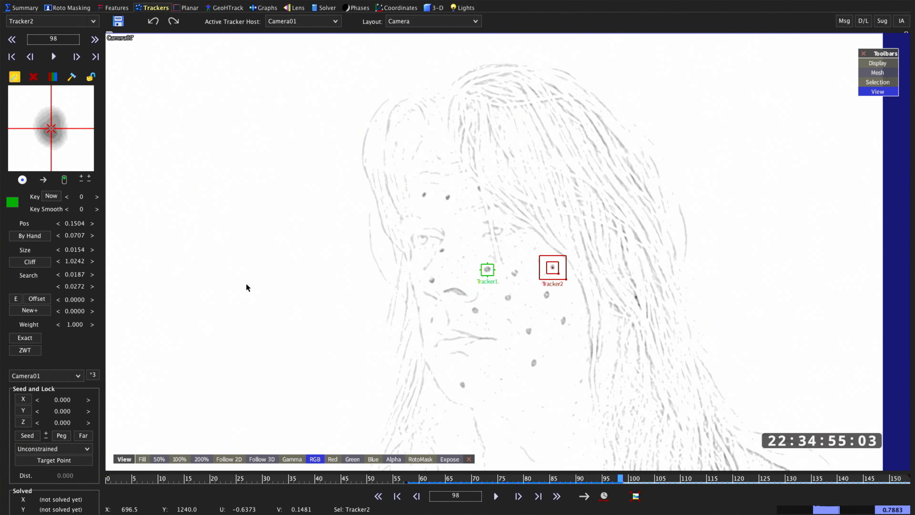
pyautogui.press('d')
pyautogui.press('d')
pyautogui.press('d')
pyautogui.press('d')
pyautogui.press('d')
pyautogui.press('d')
pyautogui.press('d')
pyautogui.press('d')
pyautogui.press('d')
pyautogui.press('d')
pyautogui.press('d')
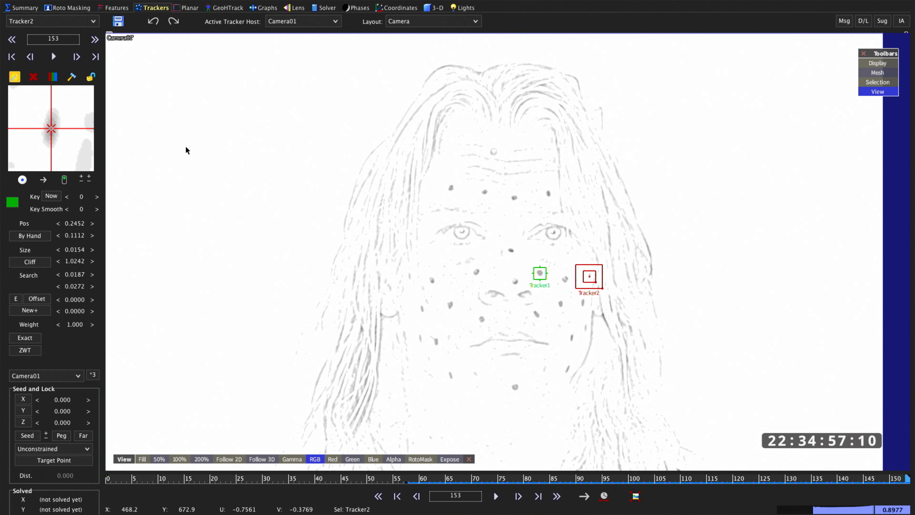
pyautogui.click(91, 77)
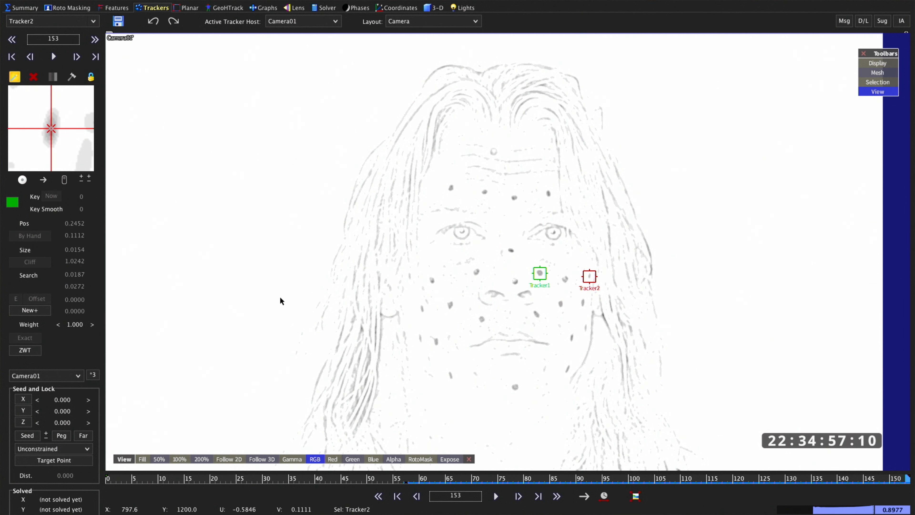
# Track the dot between the nose and upper lip from frame 57 to 153 with a new centred tracker, and lock it
pyautogui.click(407, 479)
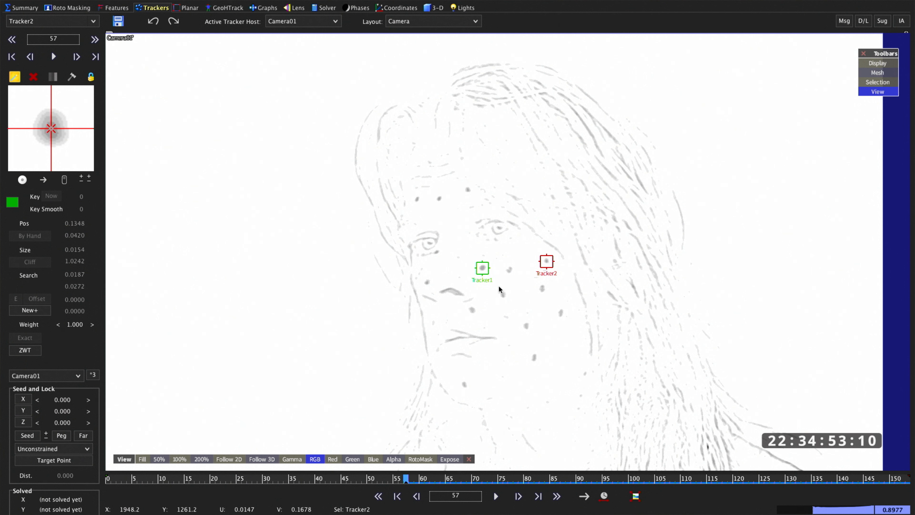
pyautogui.click(472, 309)
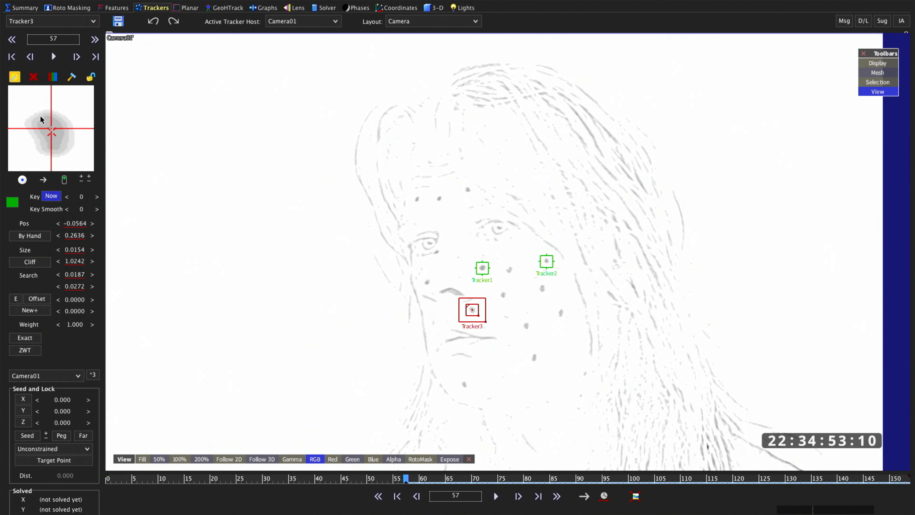
pyautogui.moveTo(51, 131); pyautogui.dragTo(51, 128)
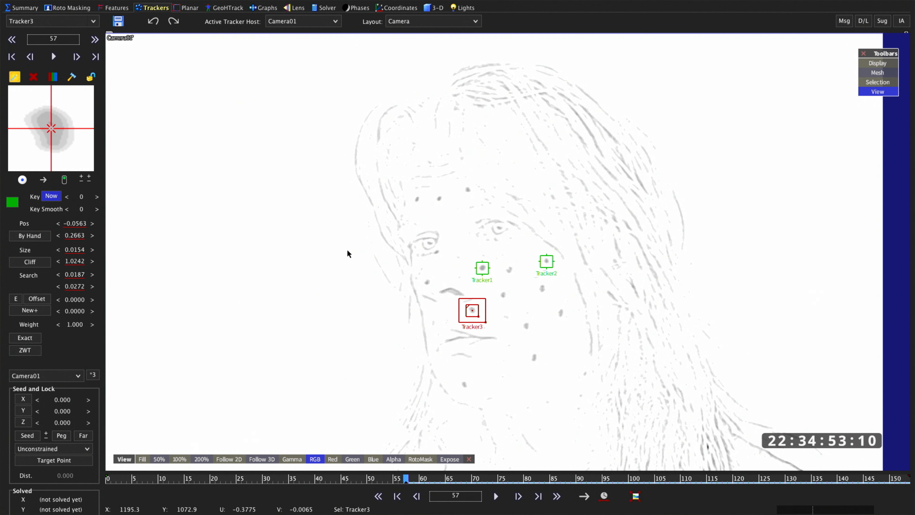
pyautogui.press('space')
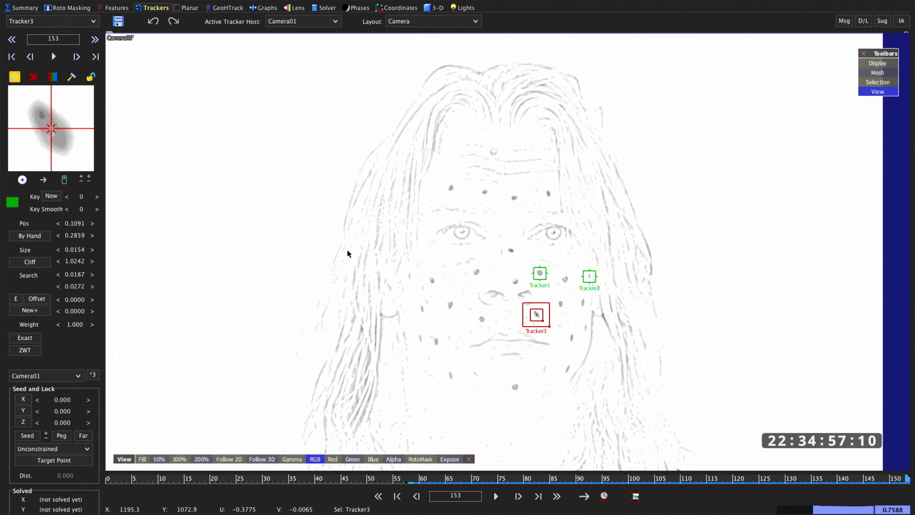
pyautogui.click(91, 78)
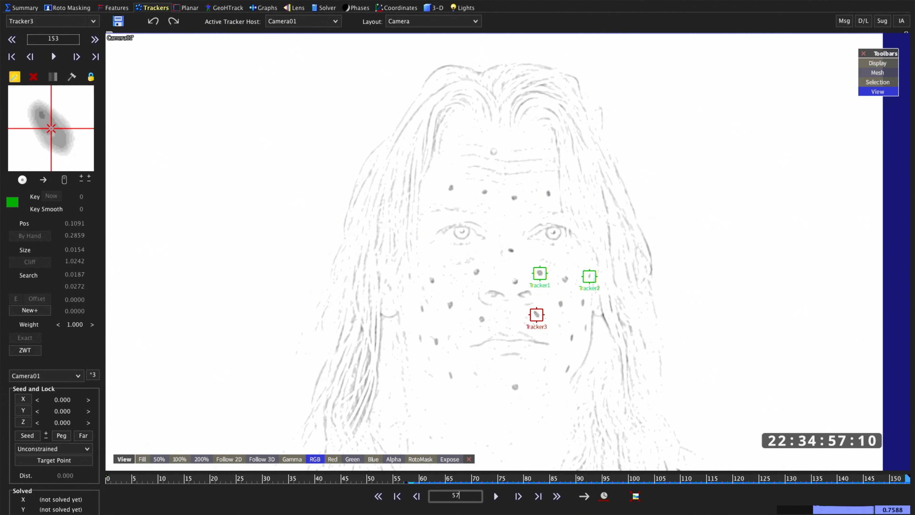
# Return to frame 57 and place a new tracker centred on the lower cheek dot beside the mouth
pyautogui.press('Return')
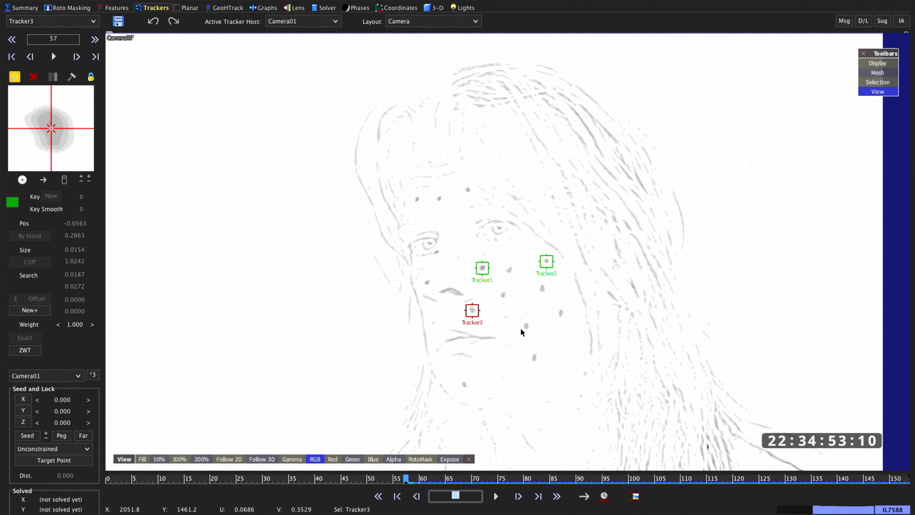
pyautogui.click(527, 326)
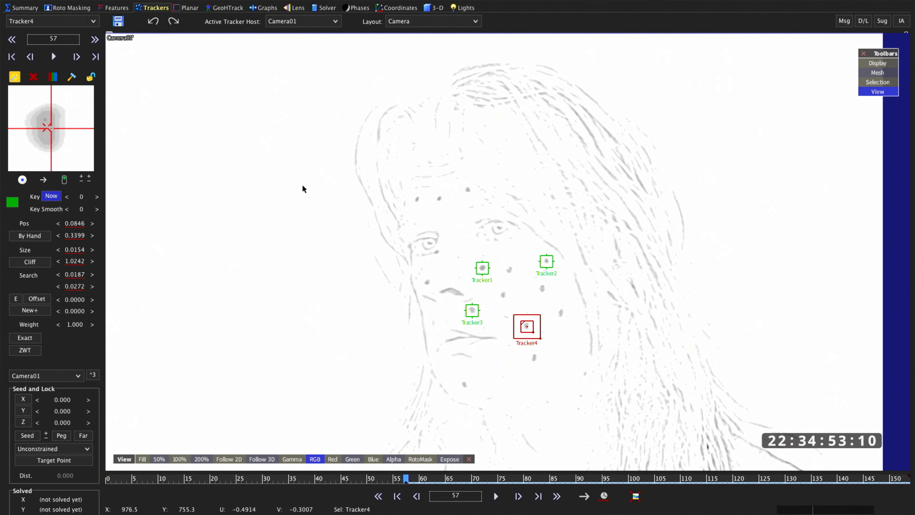
pyautogui.moveTo(46, 125); pyautogui.dragTo(49, 126)
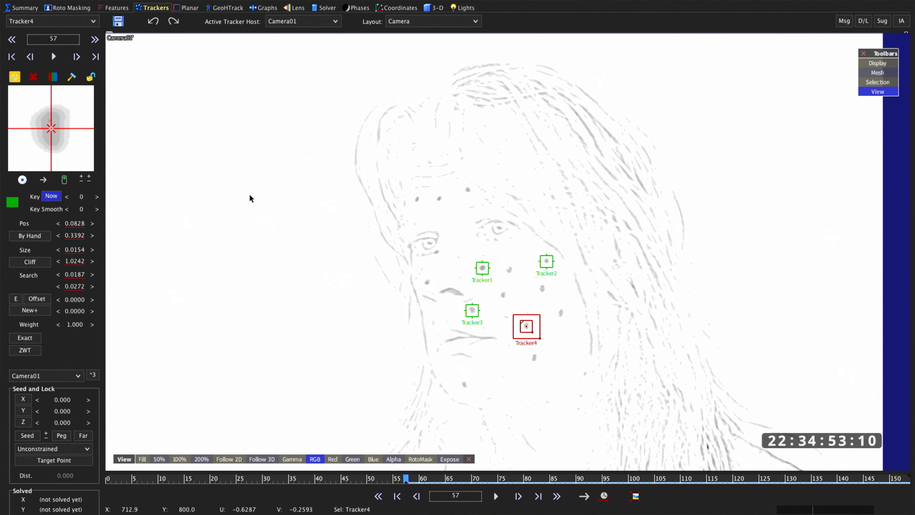
# Track the lower cheek dot beside the mouth forward to frame 153 and lock its tracker
pyautogui.press('d')
pyautogui.press('d')
pyautogui.press('d')
pyautogui.press('d')
pyautogui.press('d')
pyautogui.press('d')
pyautogui.press('d')
pyautogui.press('d')
pyautogui.press('d')
pyautogui.press('d')
pyautogui.press('d')
pyautogui.press('d')
pyautogui.press('d')
pyautogui.press('d')
pyautogui.press('d')
pyautogui.press('d')
pyautogui.press('d')
pyautogui.press('d')
pyautogui.press('d')
pyautogui.press('d')
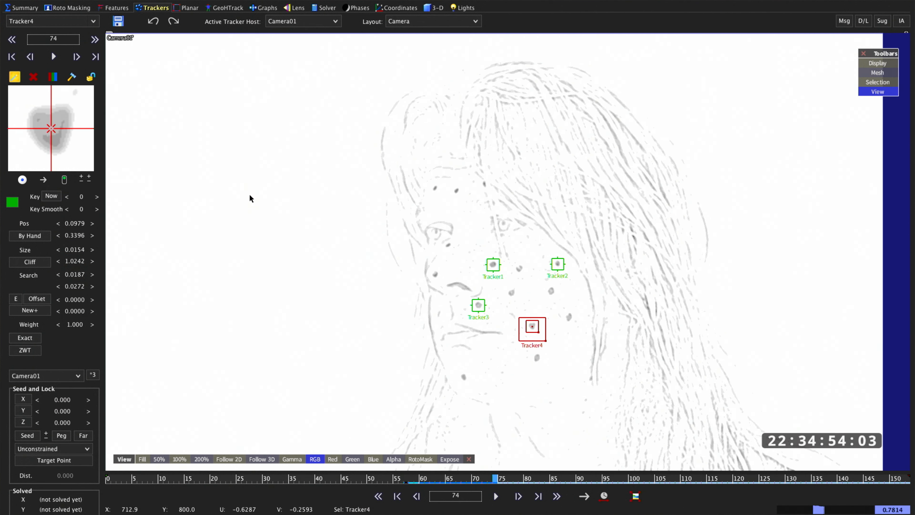
pyautogui.press('d')
pyautogui.press('d')
pyautogui.press('d')
pyautogui.press('d')
pyautogui.press('d')
pyautogui.press('d')
pyautogui.press('d')
pyautogui.press('d')
pyautogui.press('d')
pyautogui.press('d')
pyautogui.press('d')
pyautogui.press('d')
pyautogui.press('d')
pyautogui.press('d')
pyautogui.press('d')
pyautogui.press('d')
pyautogui.press('d')
pyautogui.press('d')
pyautogui.press('d')
pyautogui.press('d')
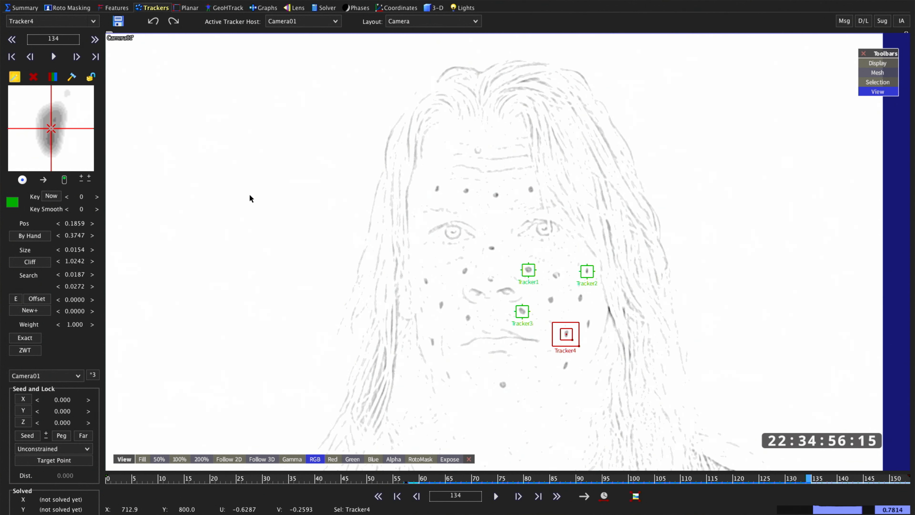
pyautogui.press('d')
pyautogui.press('d')
pyautogui.press('d')
pyautogui.press('d')
pyautogui.press('d')
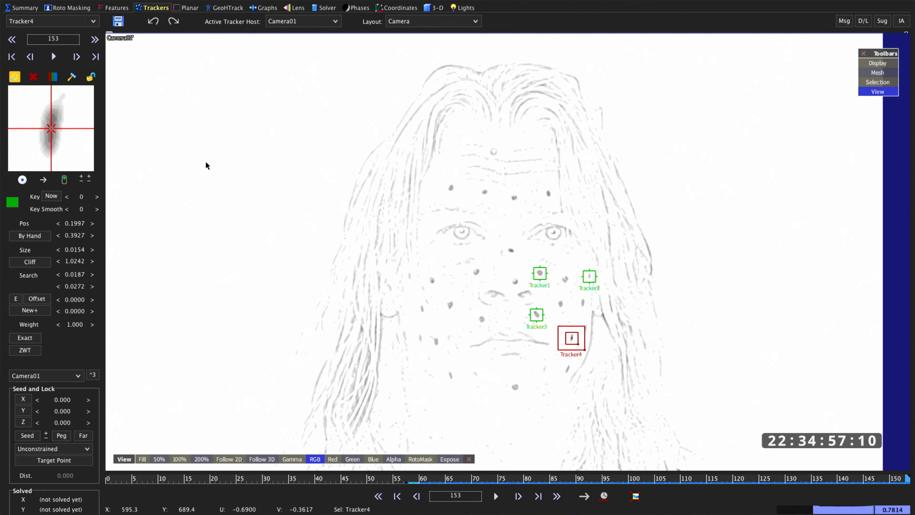
pyautogui.click(91, 77)
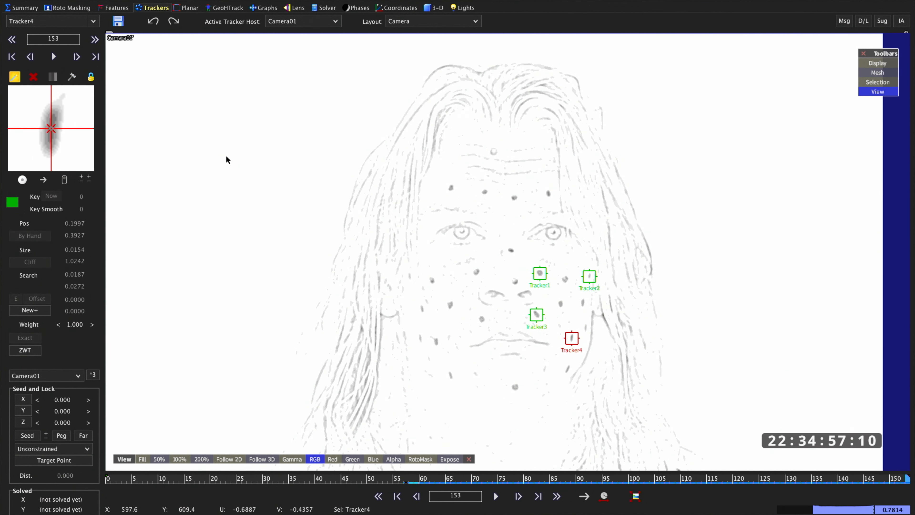